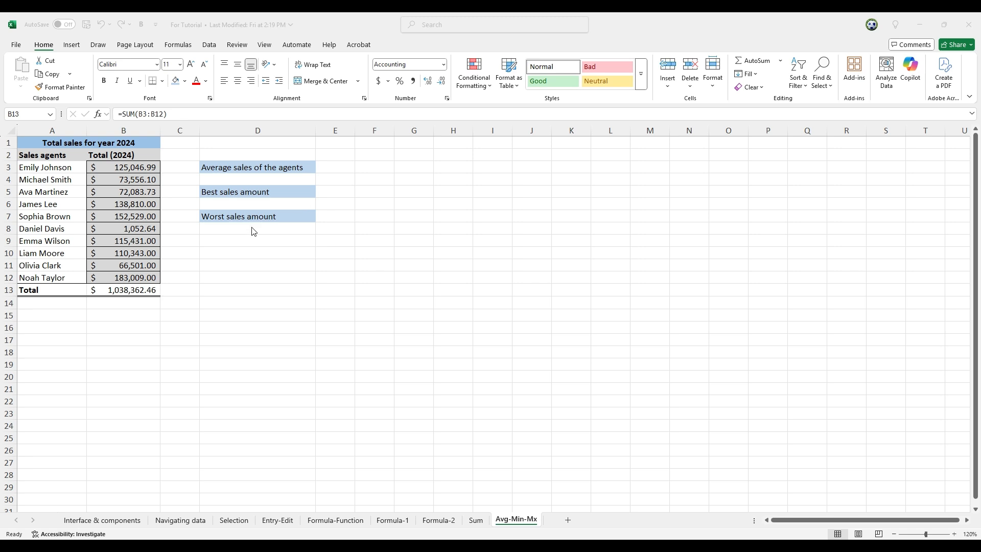
Step: Enter an AVERAGE formula in D4 that averages the agents' sales in B3:B12
click(230, 178)
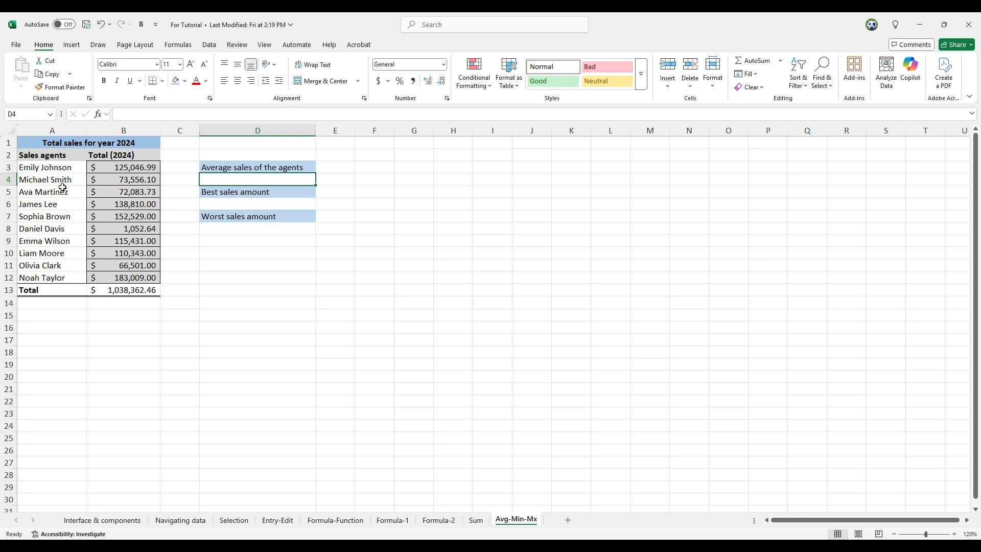
click(133, 291)
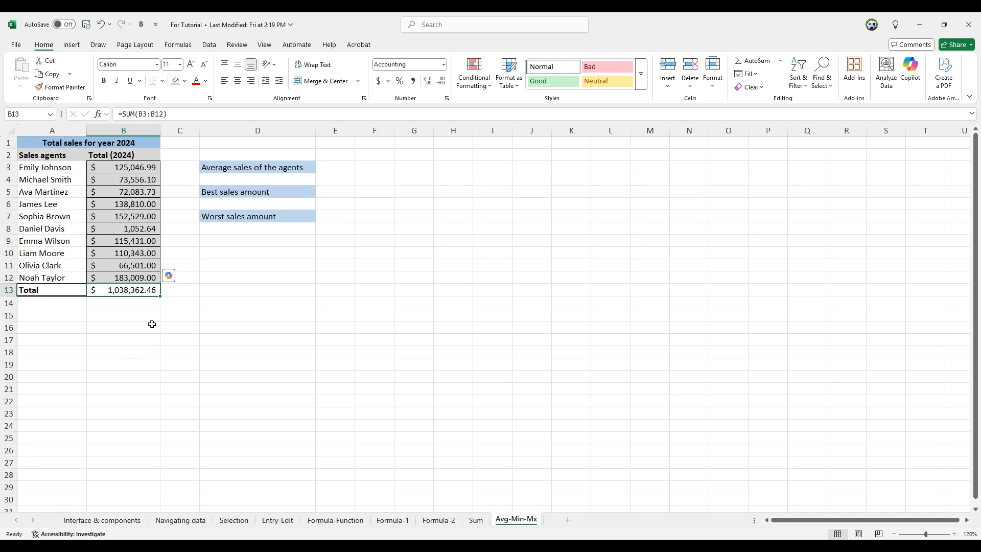
click(244, 180)
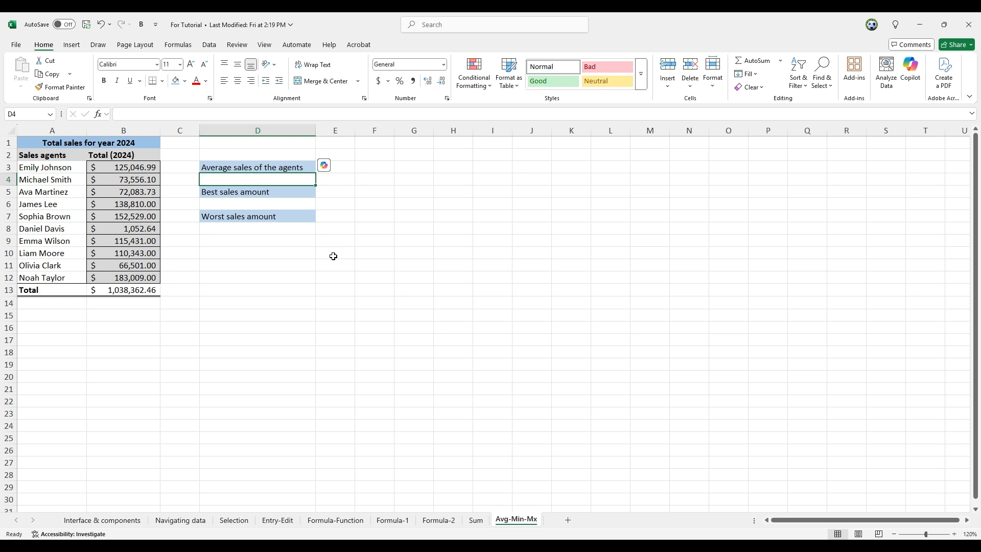
text(=)
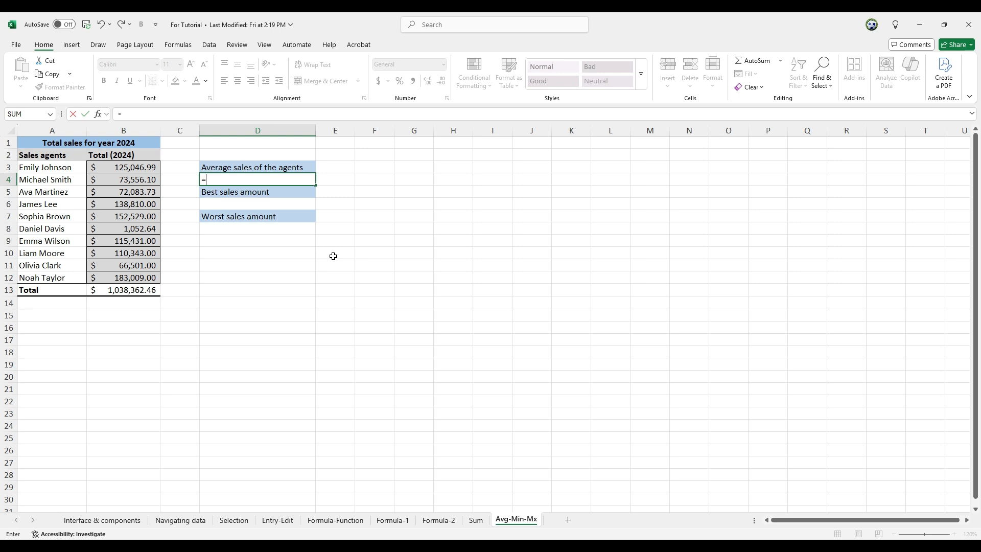
text(av)
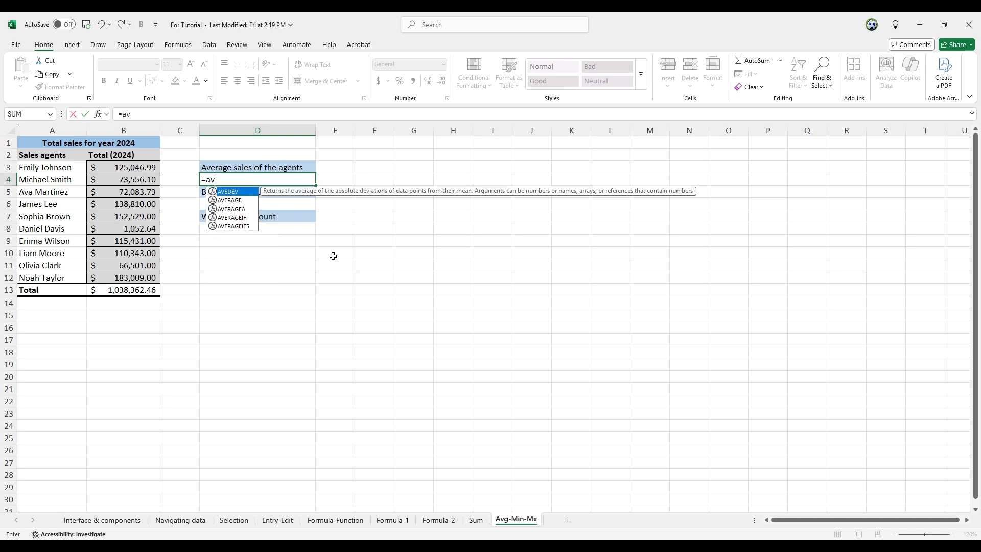
text(er)
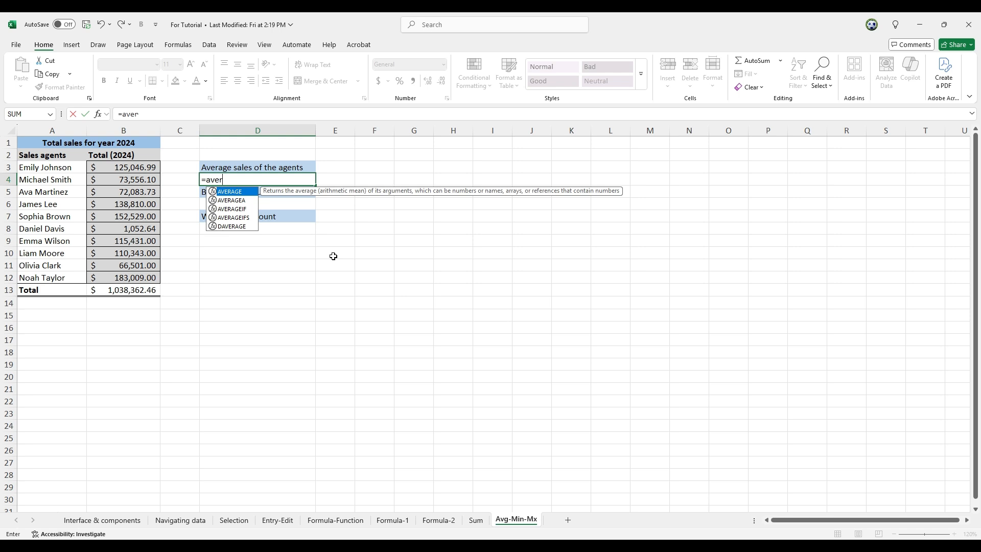
double_click(230, 192)
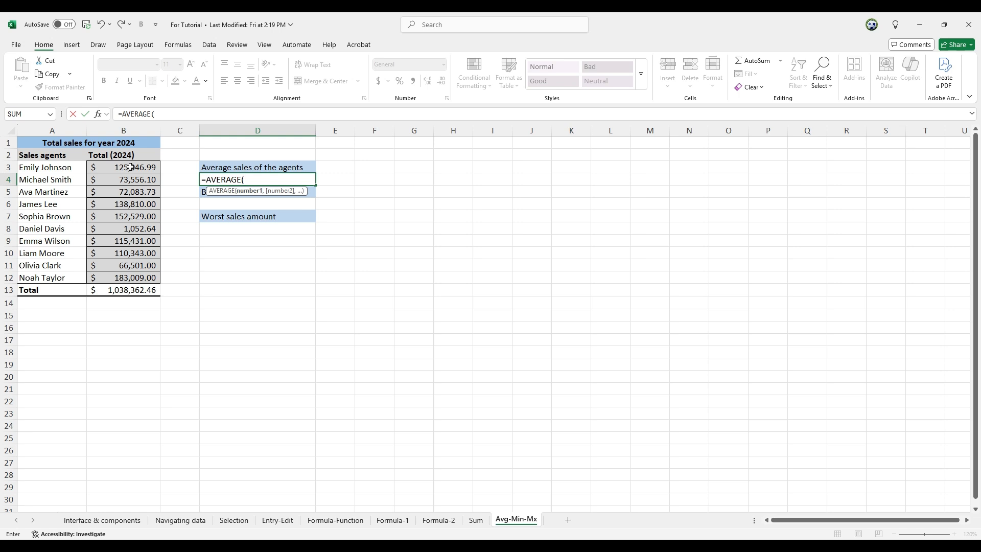
drag(131, 167, 127, 279)
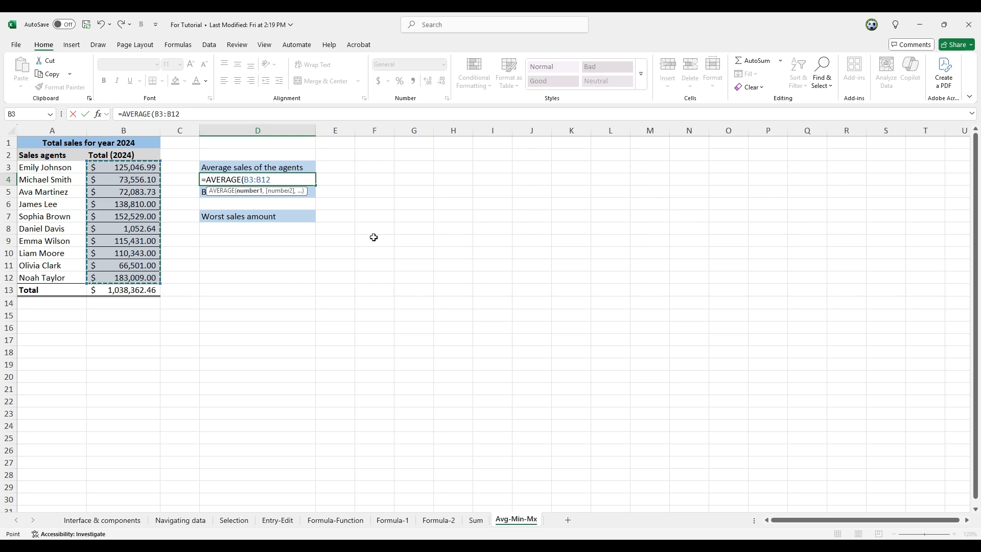
key(Return)
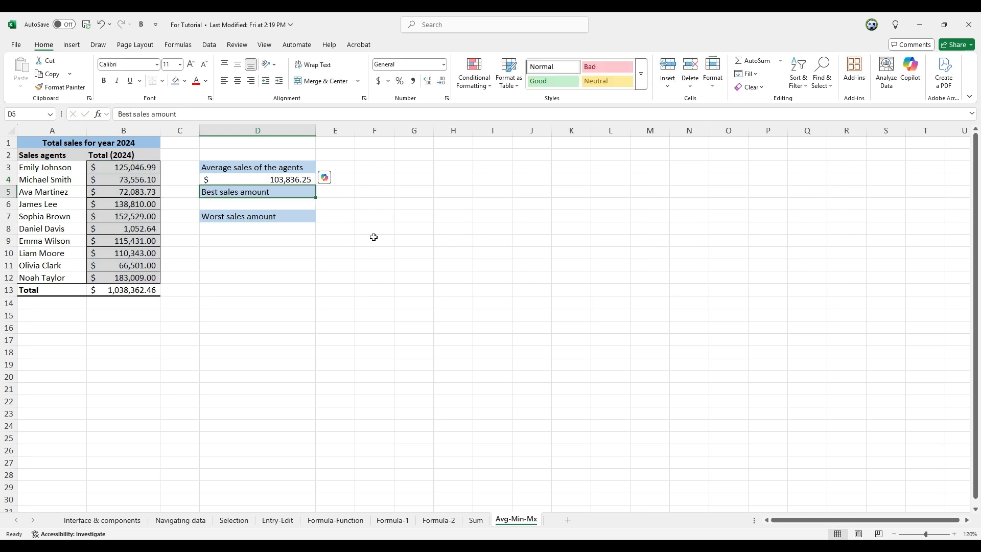
Step: Enter a MAX formula in D6 over the sales range B3:B12 for the best sales amount
key(Up)
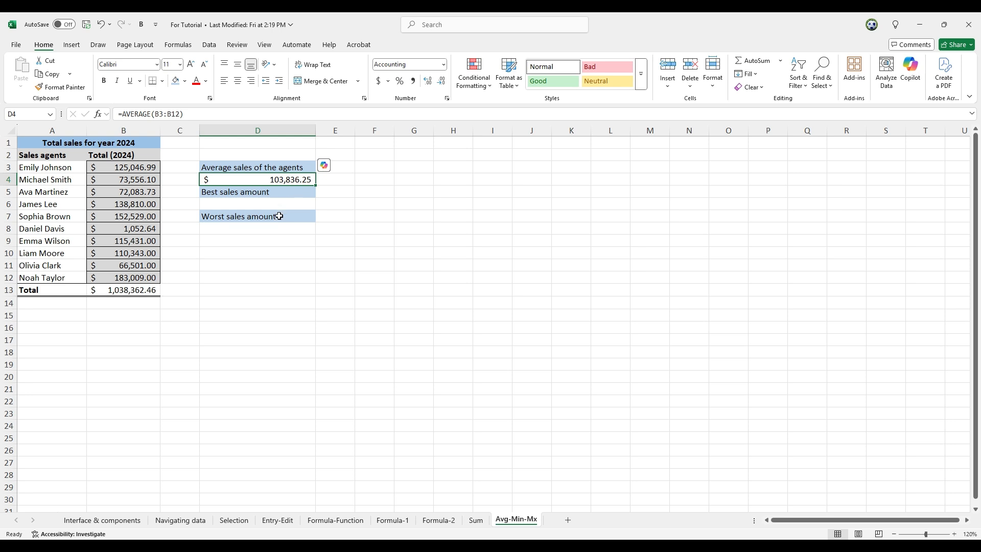
click(243, 207)
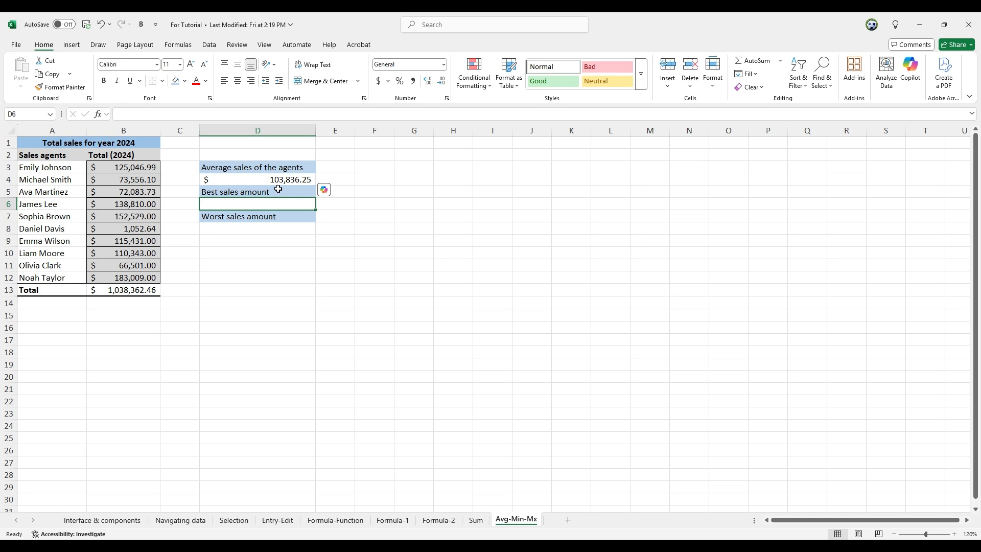
text(=)
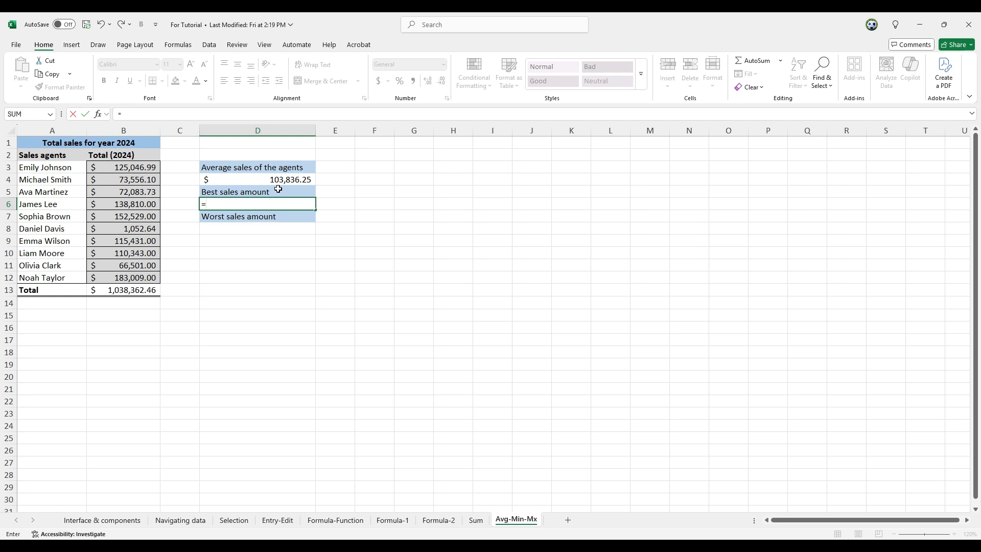
text(max)
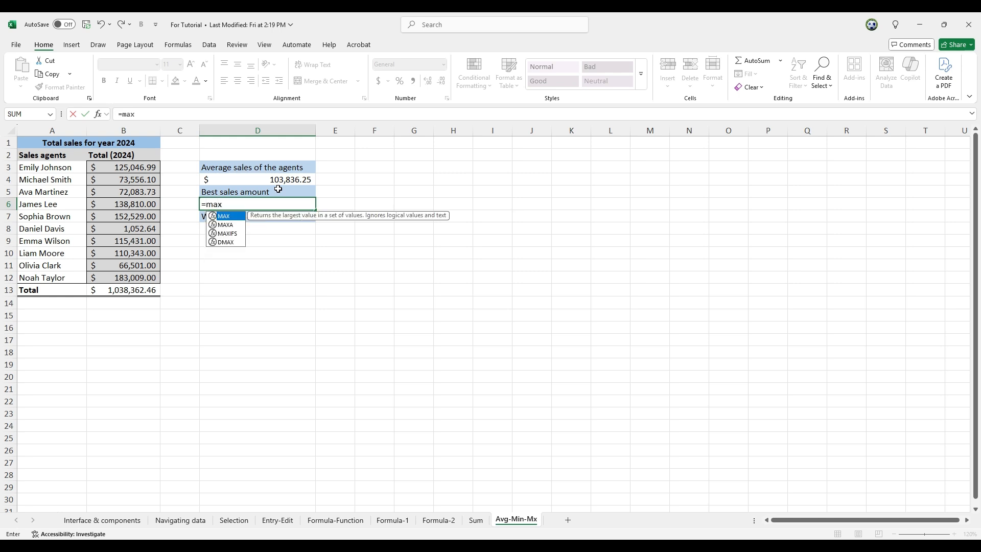
key(Escape)
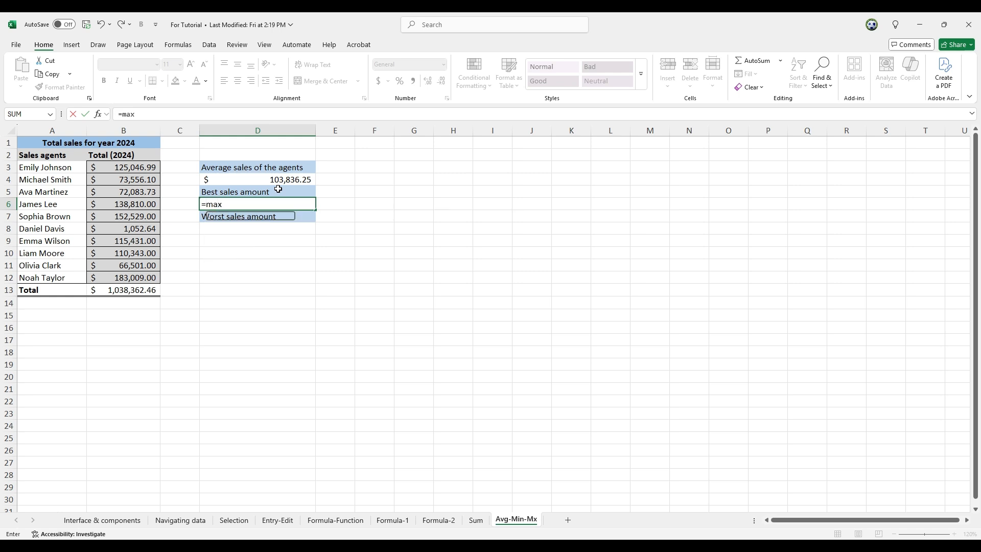
key(Tab)
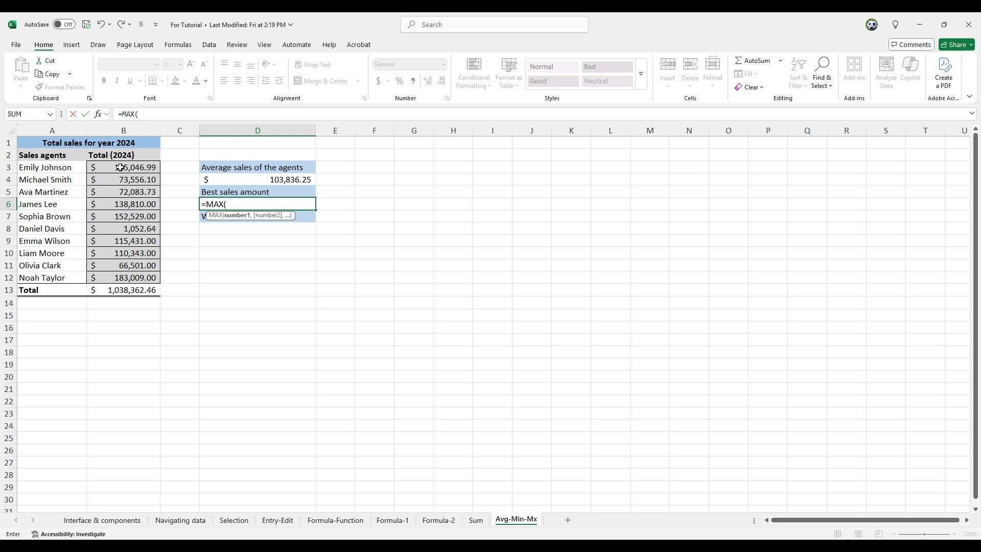
drag(120, 168, 113, 278)
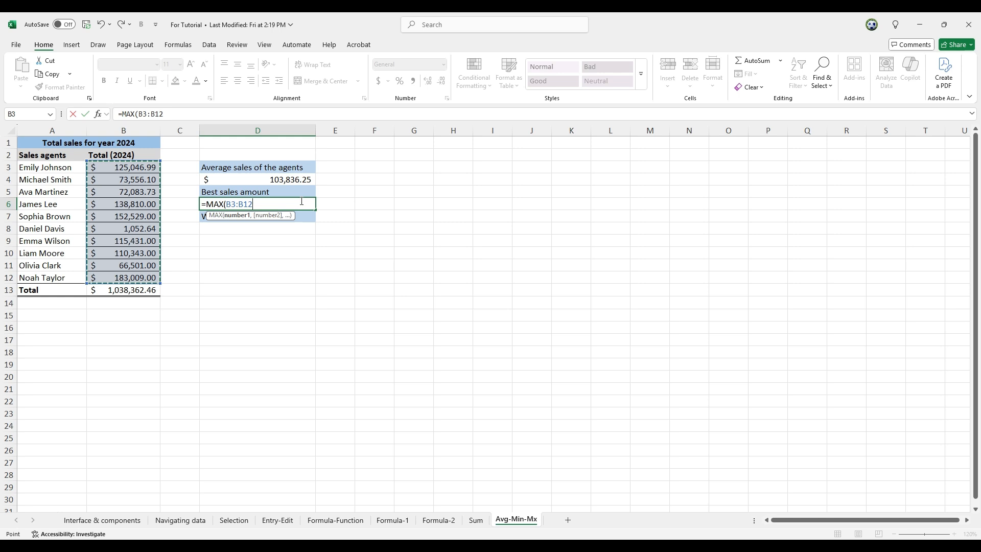
key(Return)
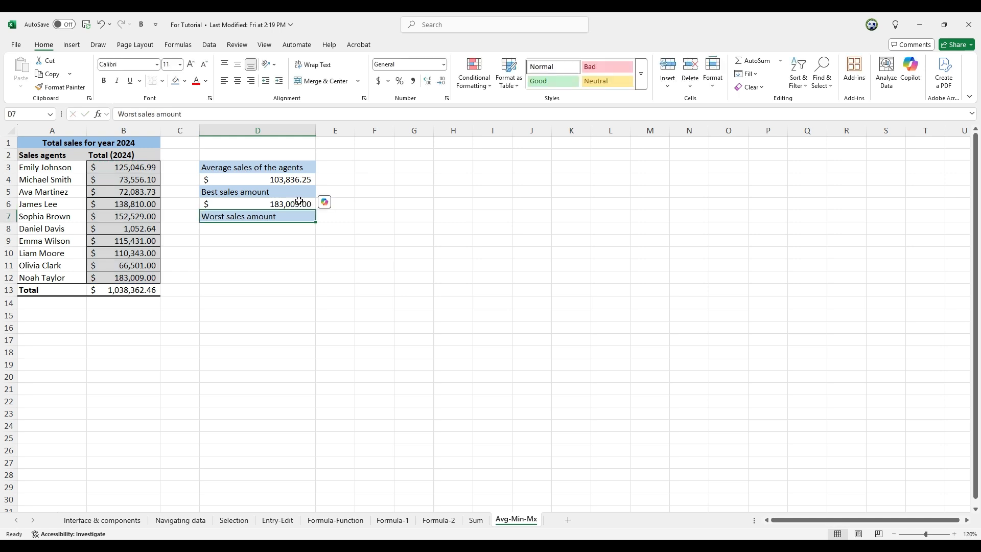
click(299, 202)
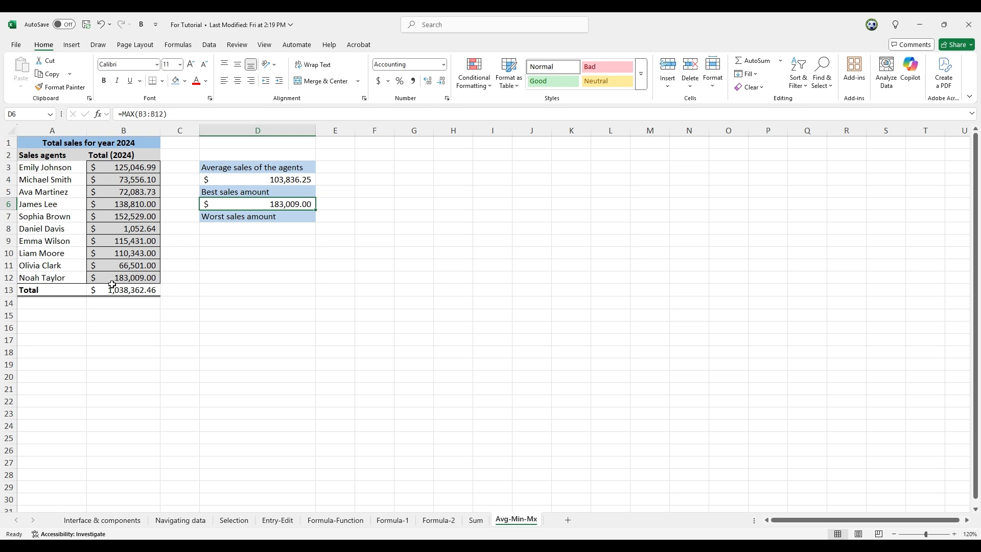
click(157, 276)
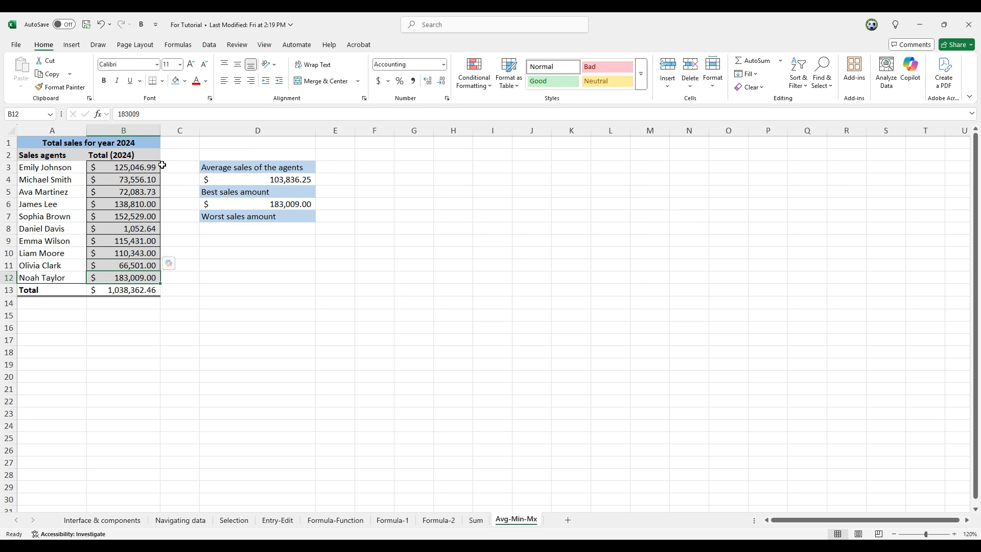
Step: Enter a MIN formula in D8 over the sales range B3:B12 for the worst sales amount
click(254, 228)
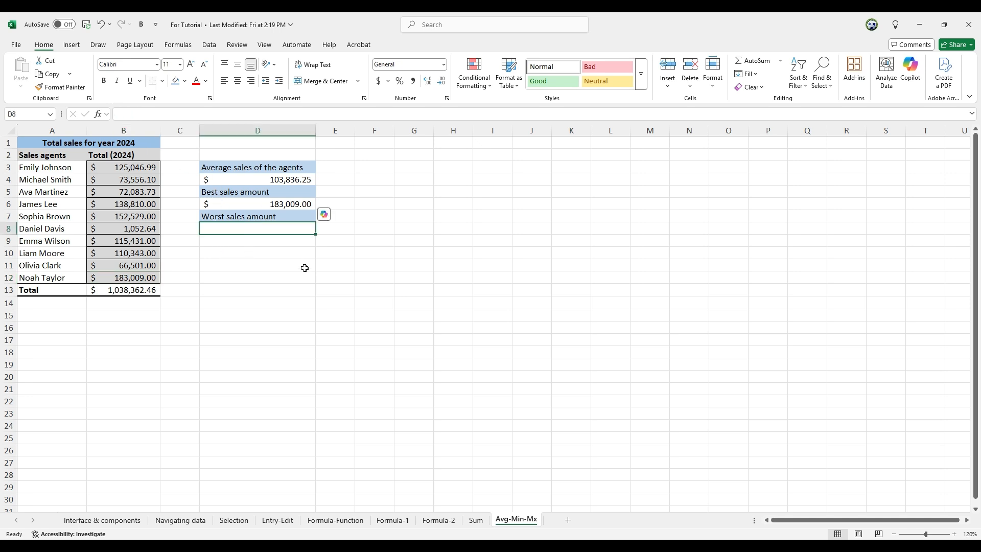
click(281, 205)
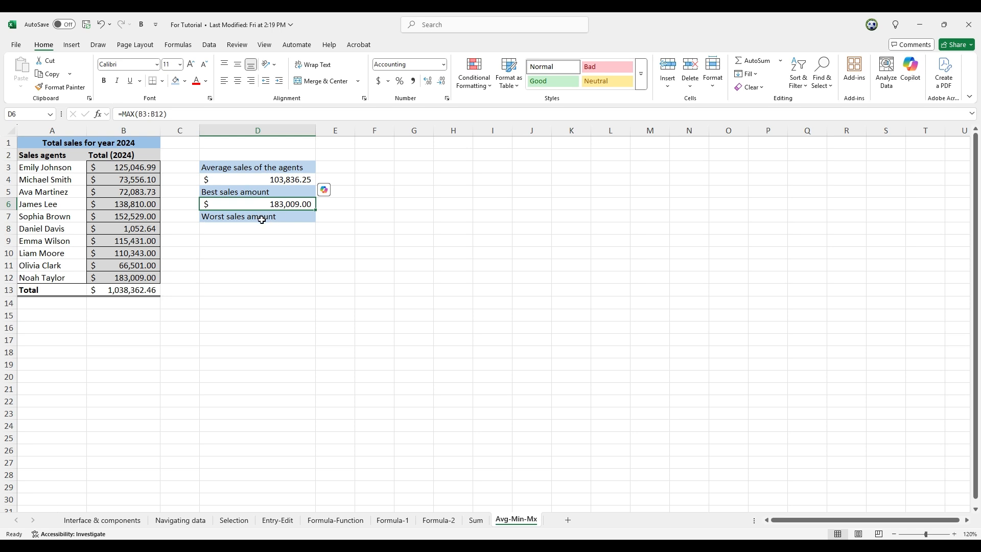
click(251, 231)
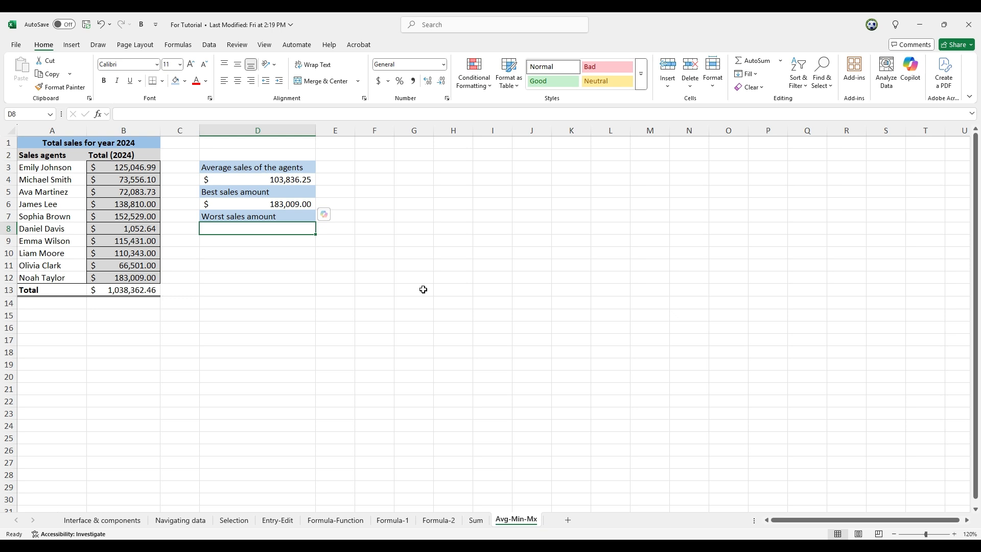
text(=)
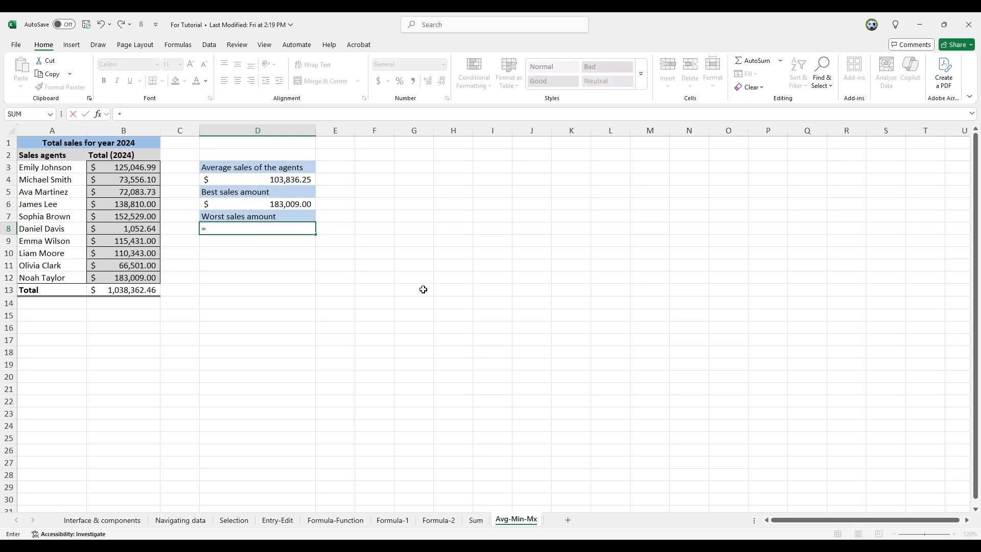
text(min)
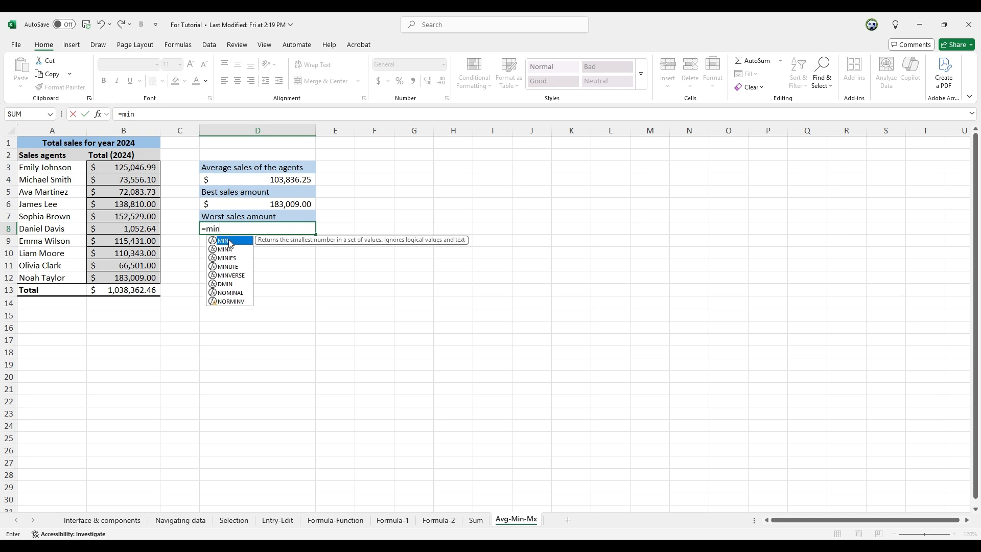
key(Tab)
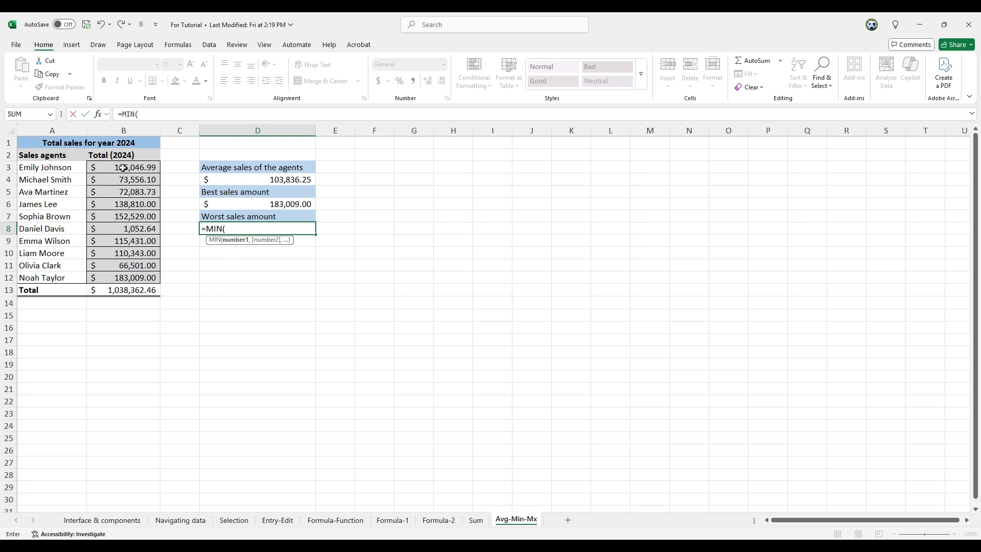
drag(125, 167, 128, 276)
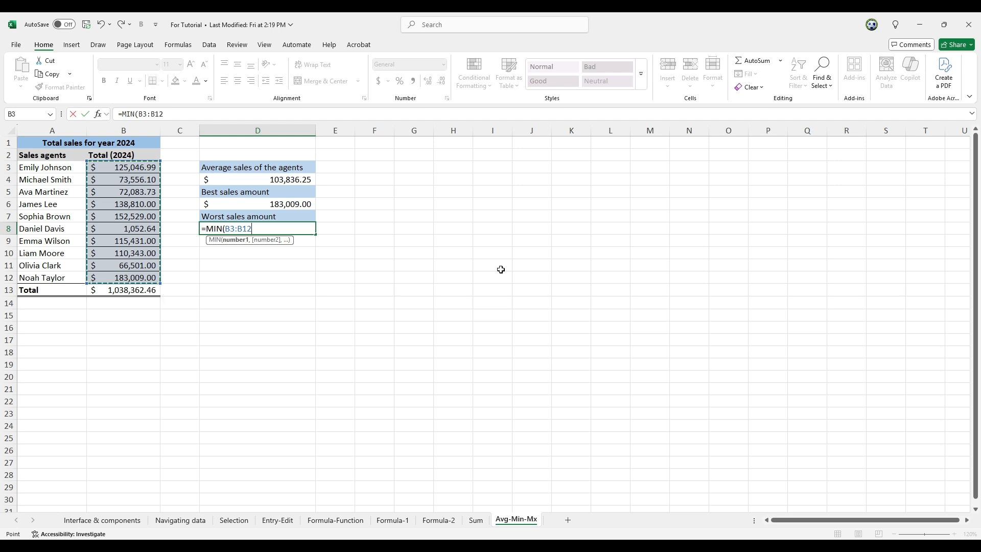
text())
key(Return)
click(281, 228)
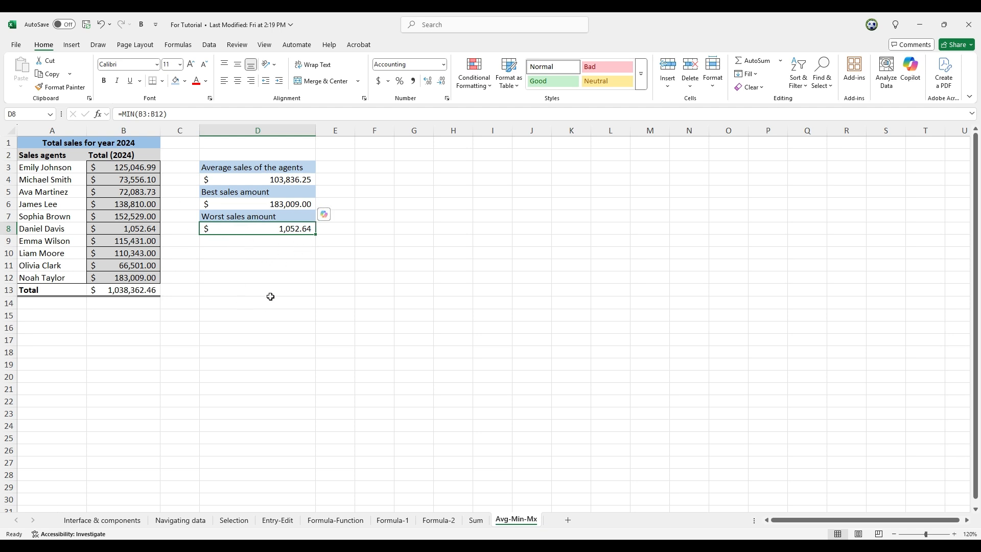
Step: Change the best-sales formula in D6 so MAX references only cell B3
click(277, 180)
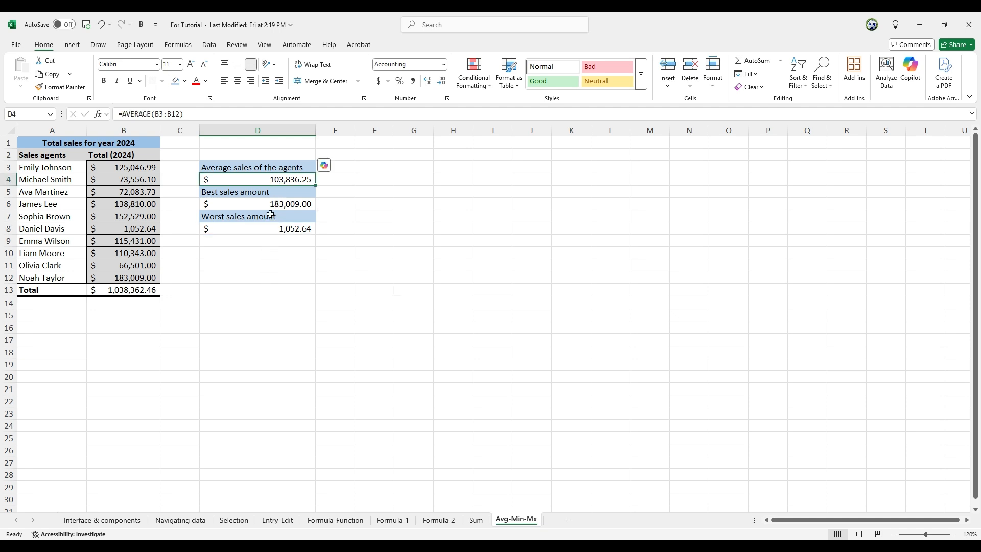
click(267, 204)
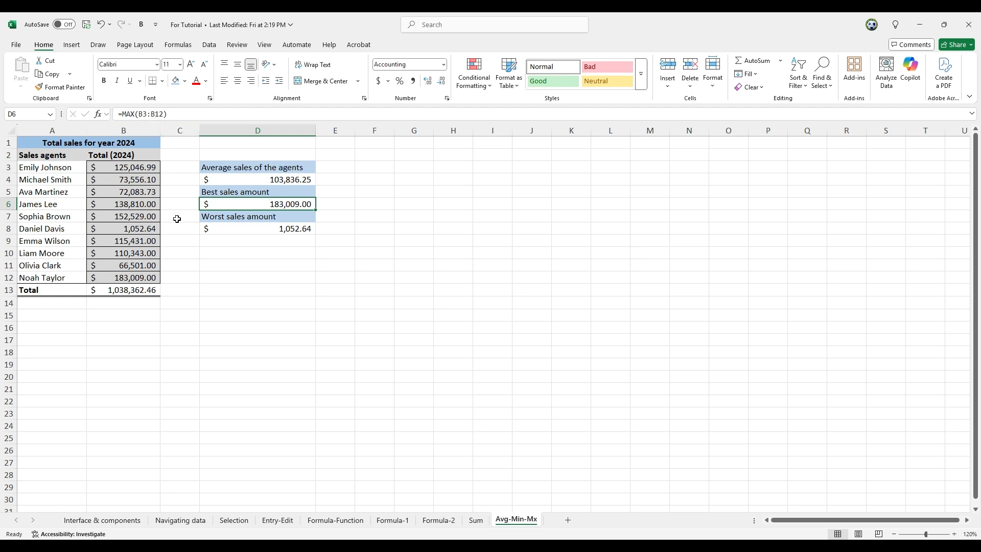
click(164, 113)
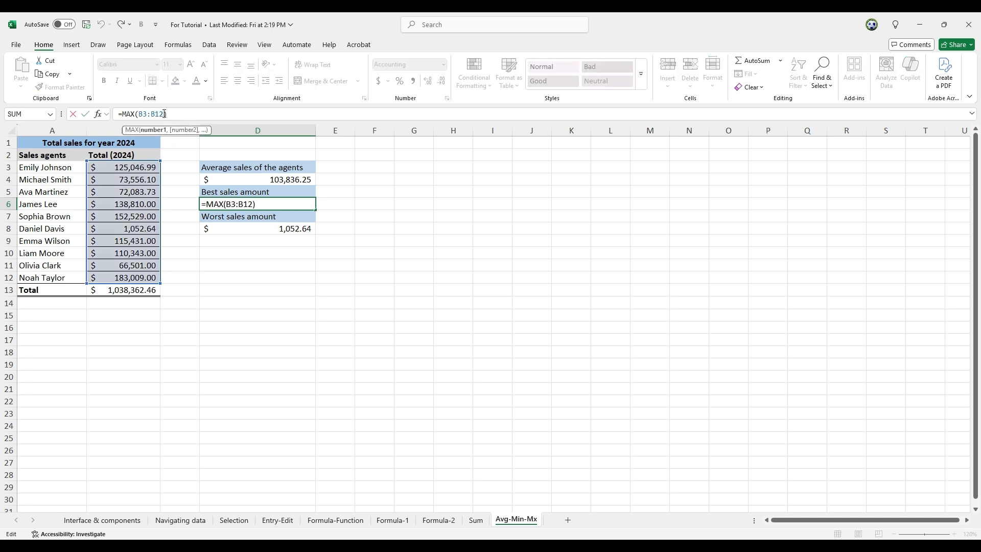
click(125, 167)
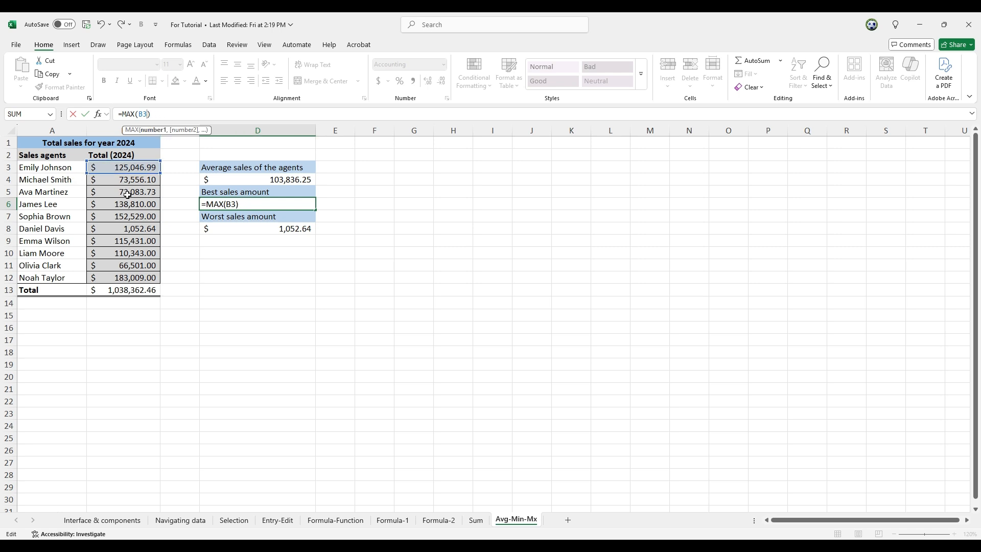
ctrl+click(118, 218)
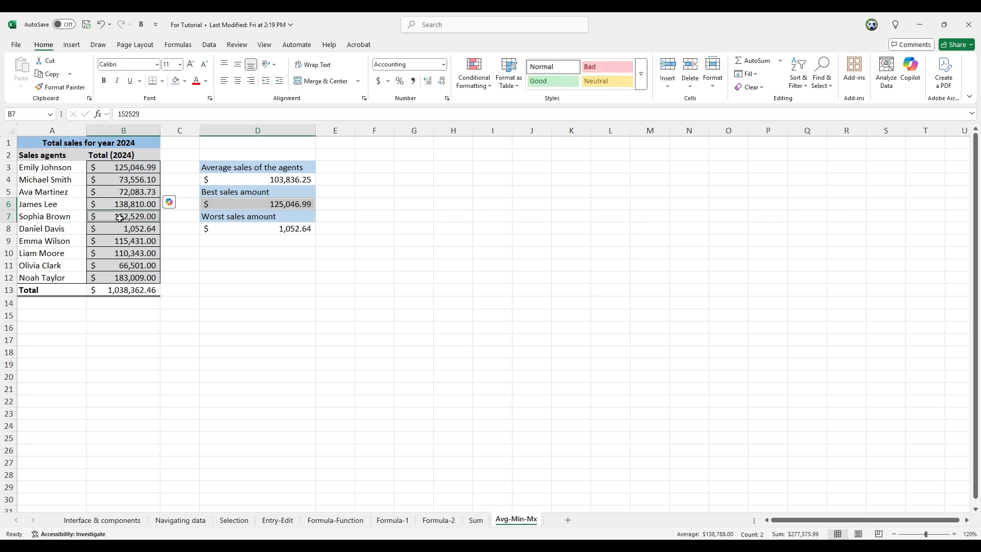
Step: Change the best-sales formula in D6 so MAX references only cells B3, B7 and B11
click(248, 180)
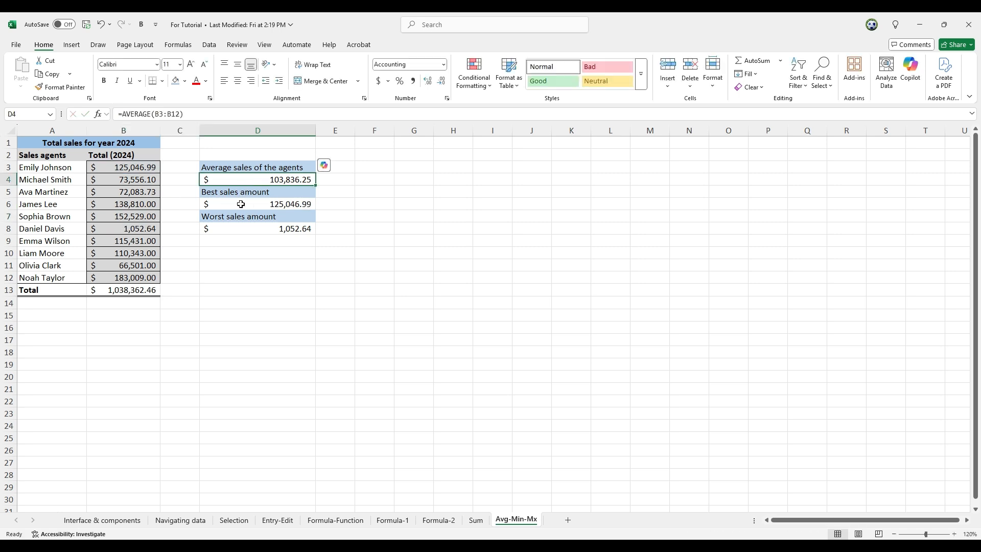
click(241, 204)
click(150, 114)
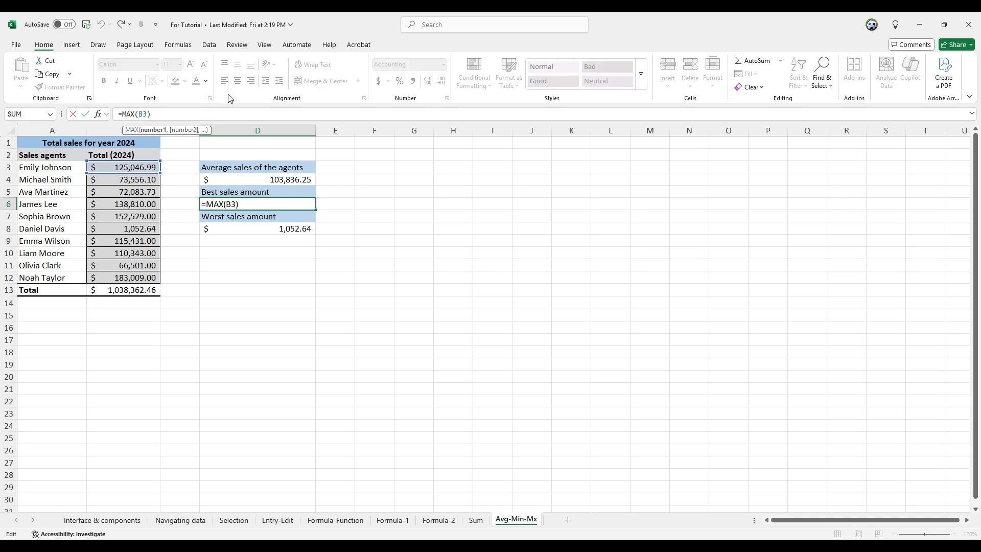
key(BackSpace)
key(BackSpace)
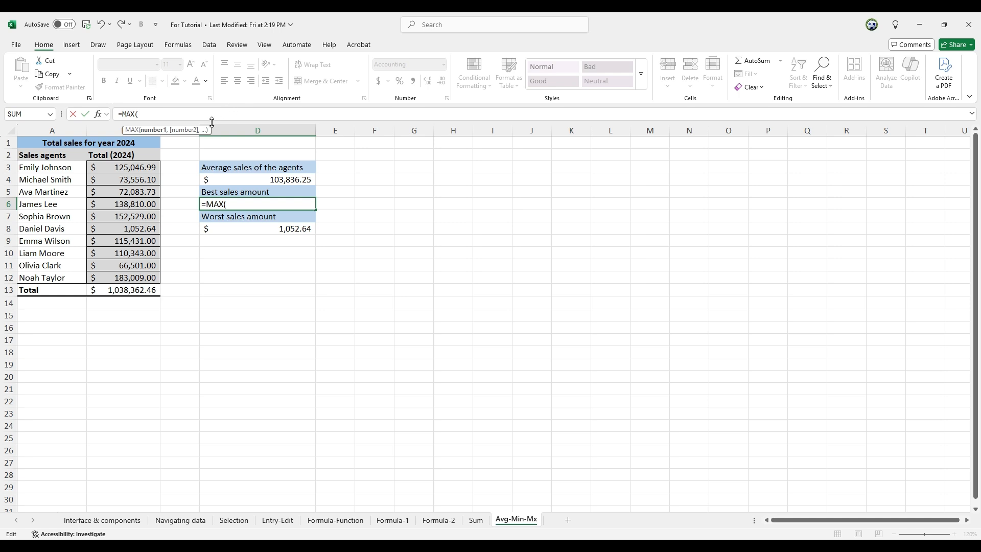
click(138, 167)
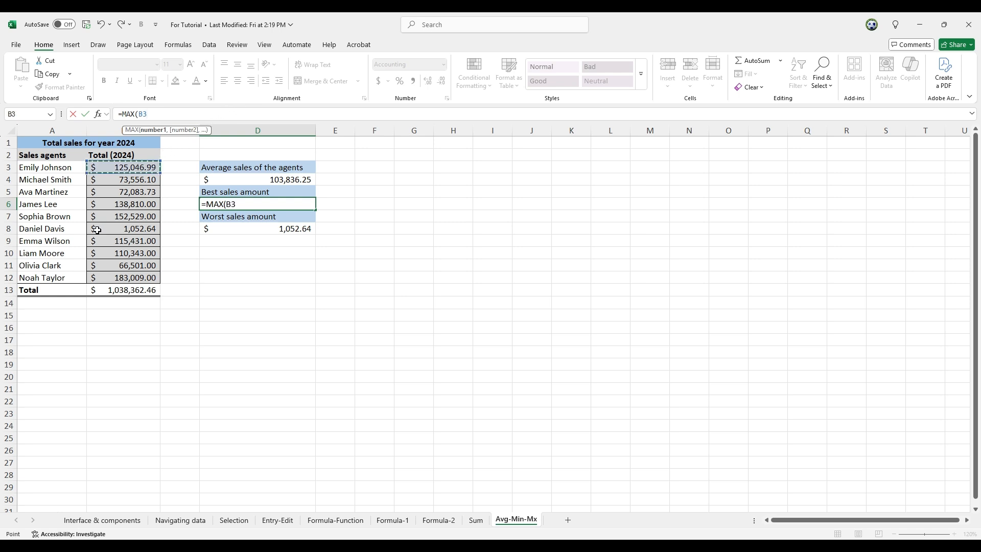
ctrl+click(129, 217)
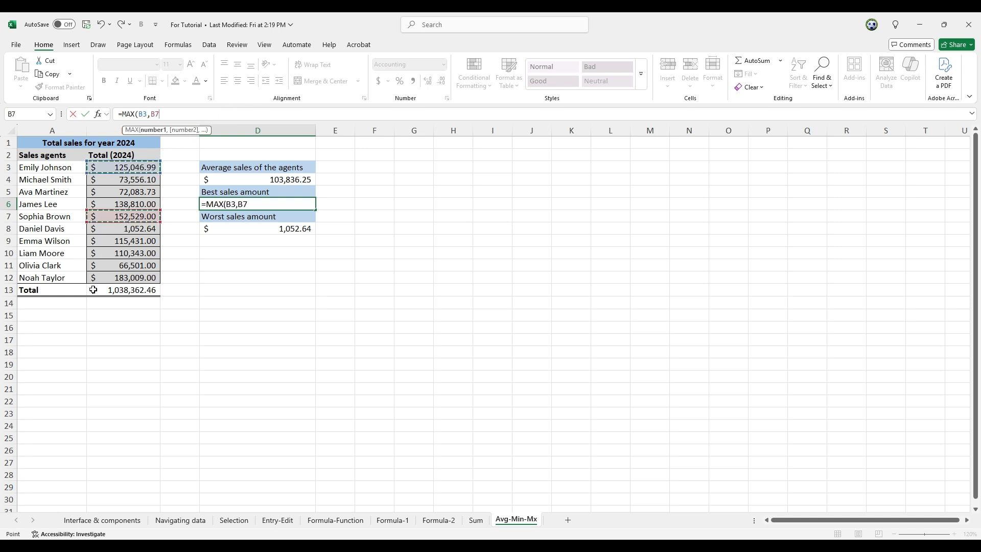
ctrl+click(120, 266)
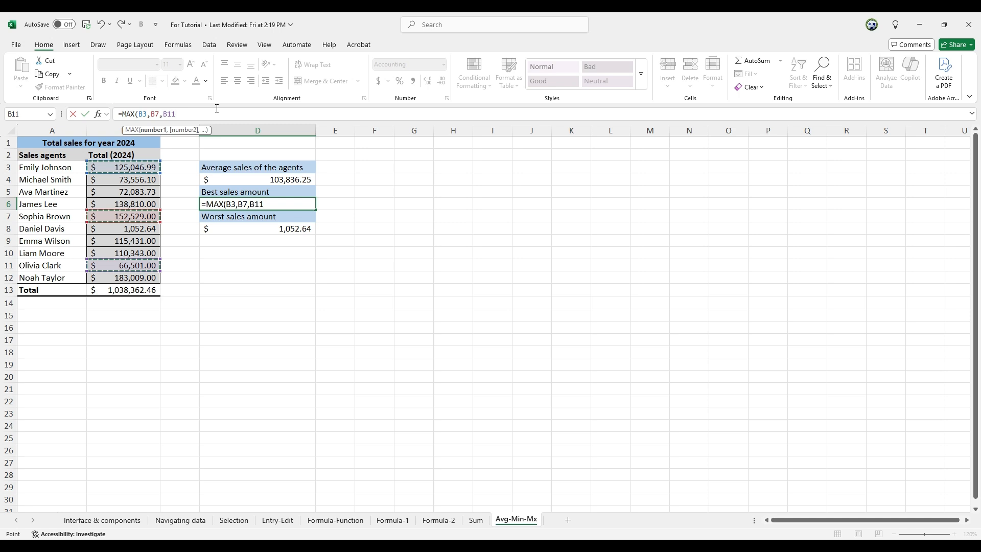
key(Return)
click(276, 203)
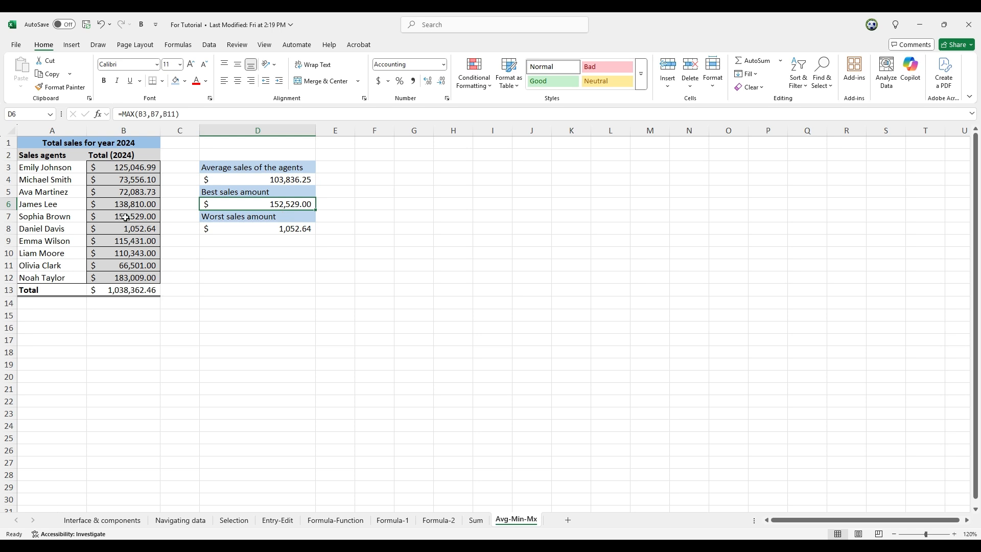
Step: Change the worst-sales formula in D8 so MIN references only cells B12, B9, B6 and B3
click(255, 229)
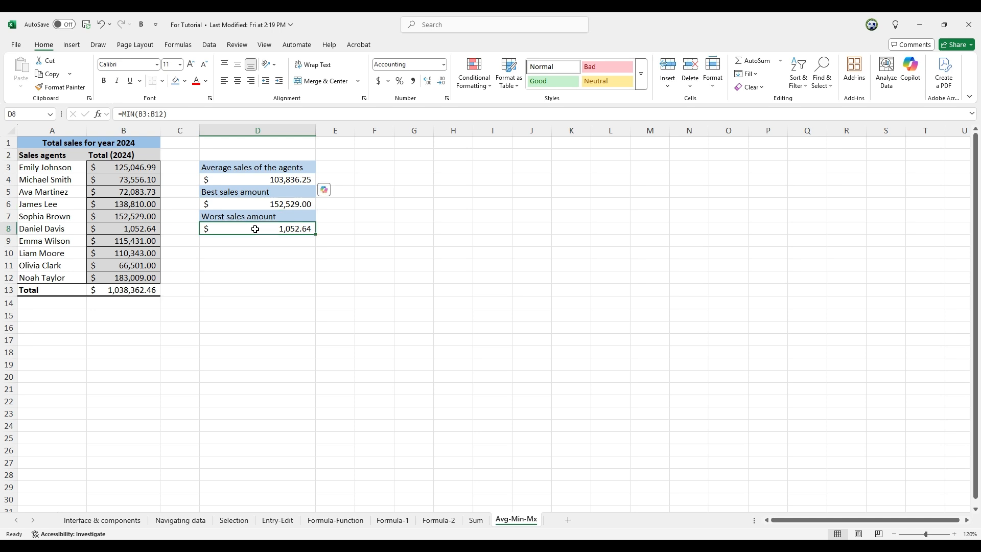
click(180, 113)
key(BackSpace)
key(BackSpace)
key(BackSpace)
key(BackSpace)
key(BackSpace)
key(BackSpace)
key(BackSpace)
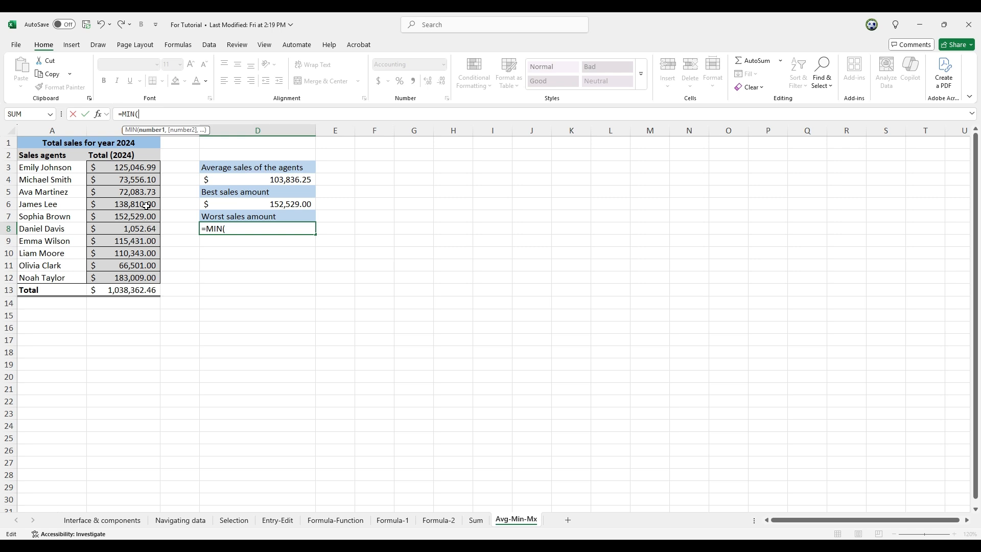
click(132, 279)
text(,)
click(129, 240)
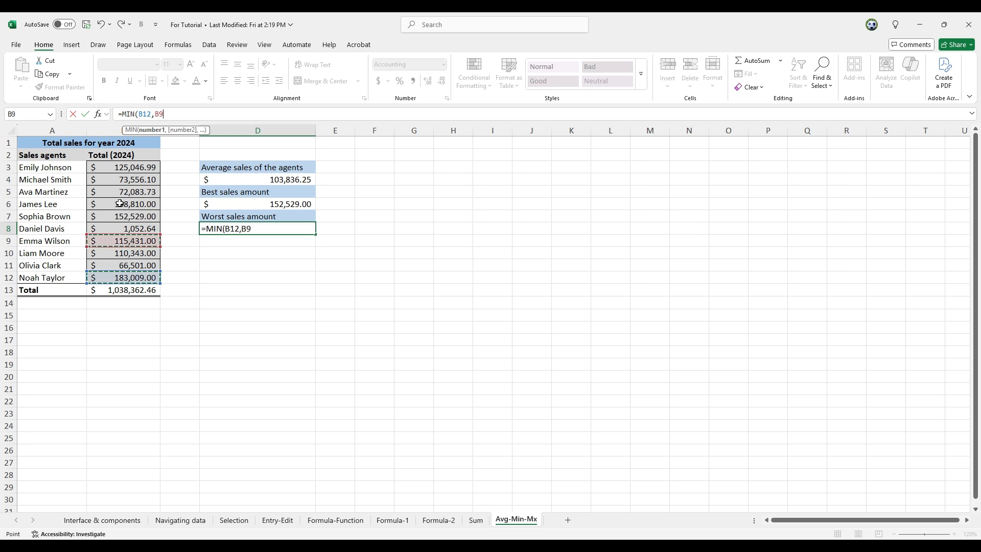
text(,)
click(124, 203)
text(,)
click(125, 171)
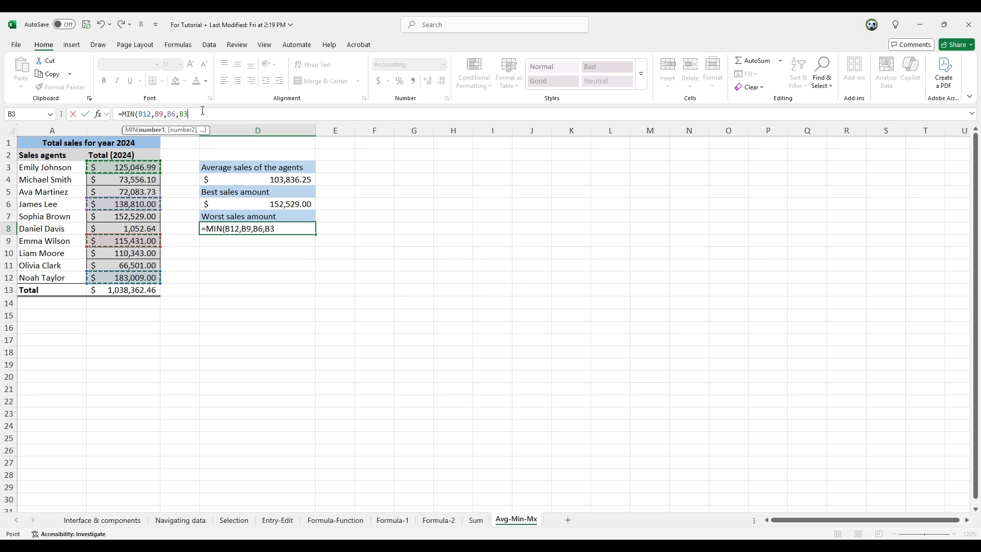
key(Return)
click(291, 230)
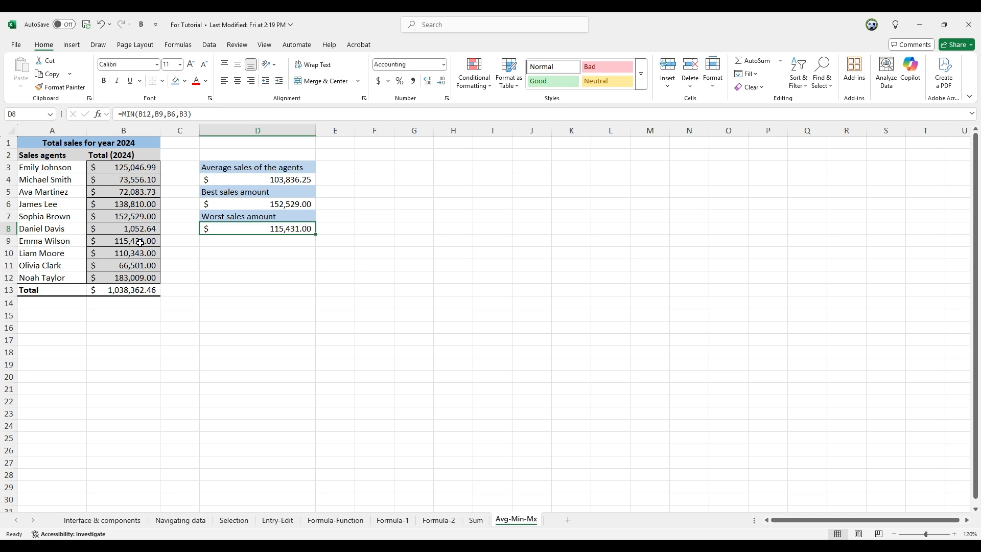
click(37, 244)
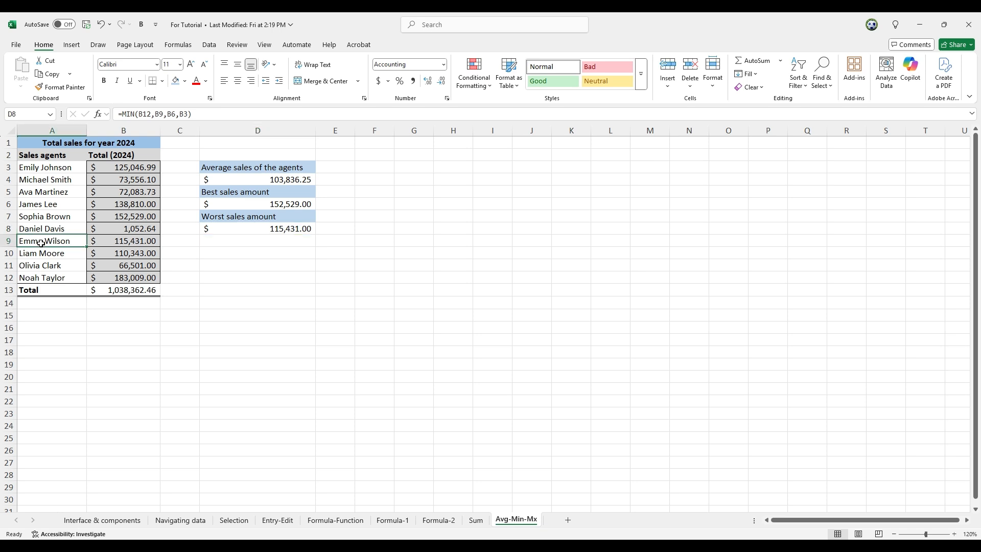
click(128, 243)
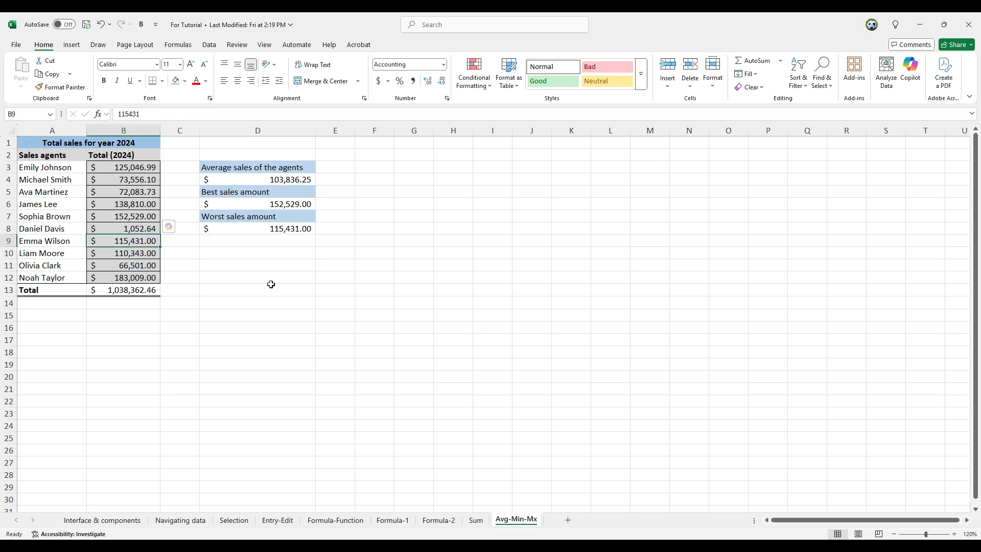